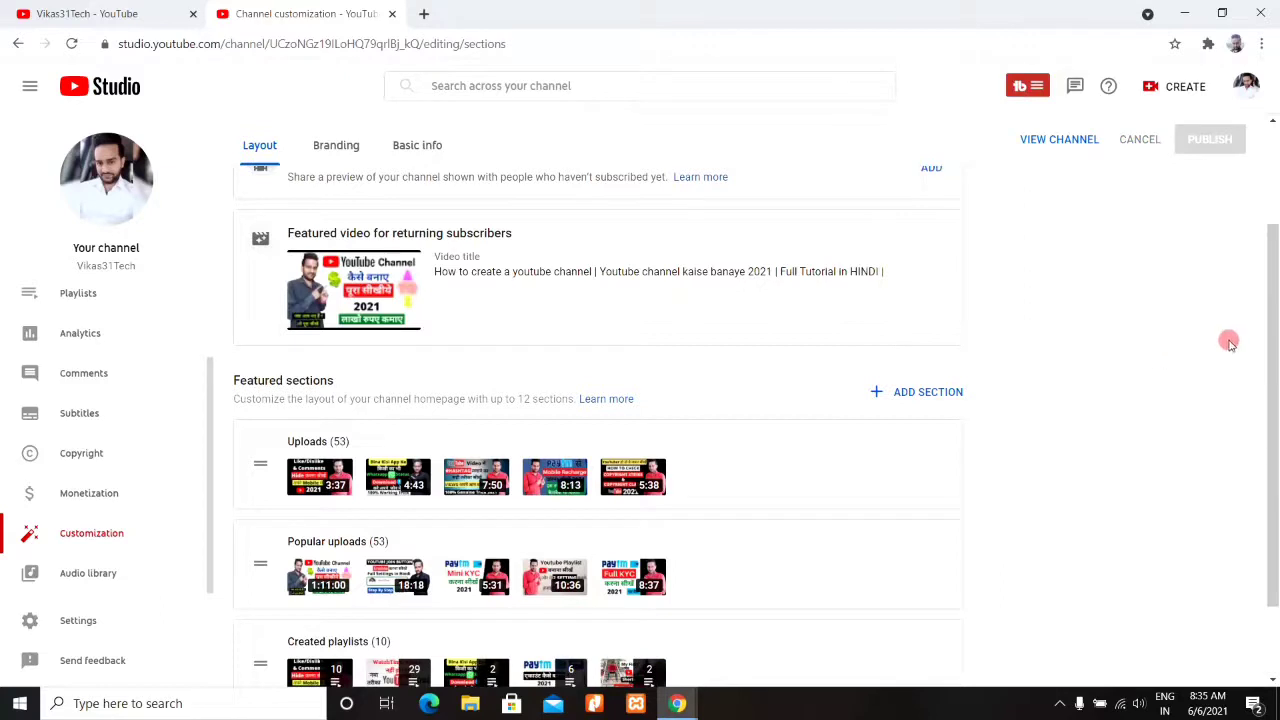
Examine the video, playlist and channel section types that can be added to the homepage's featured sections.
scroll(1272, 460, down, 1)
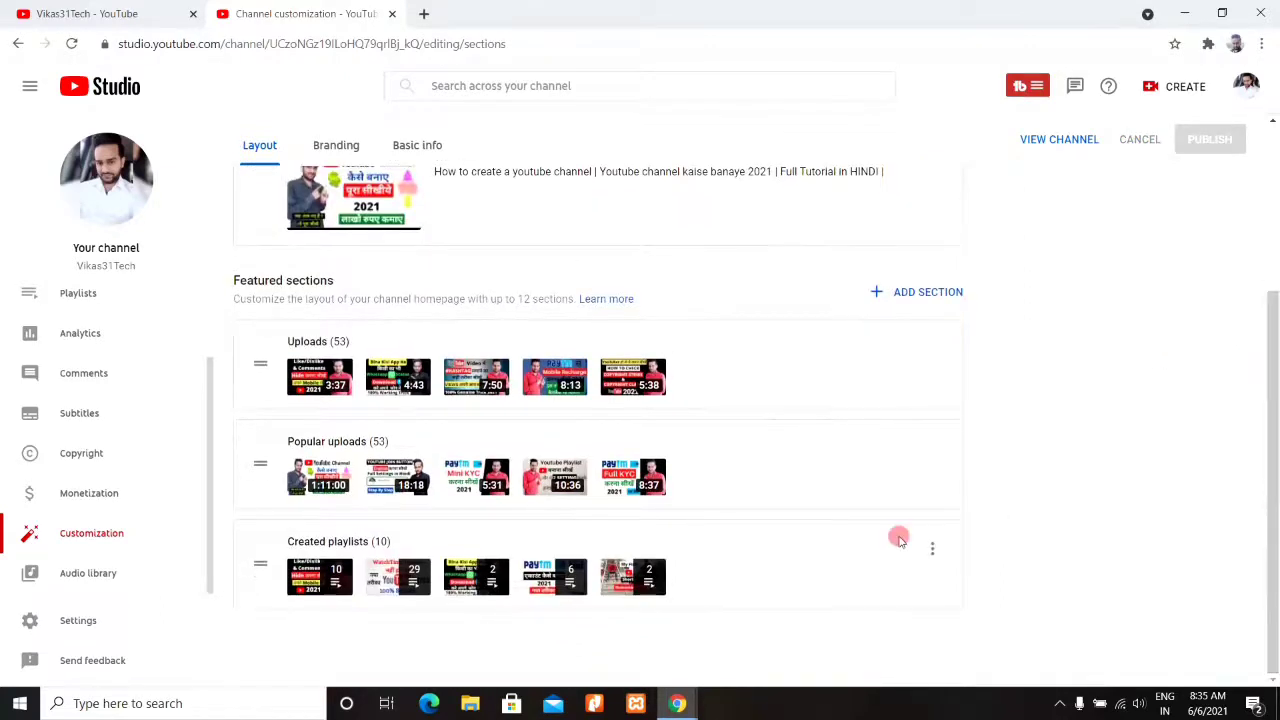
click(912, 295)
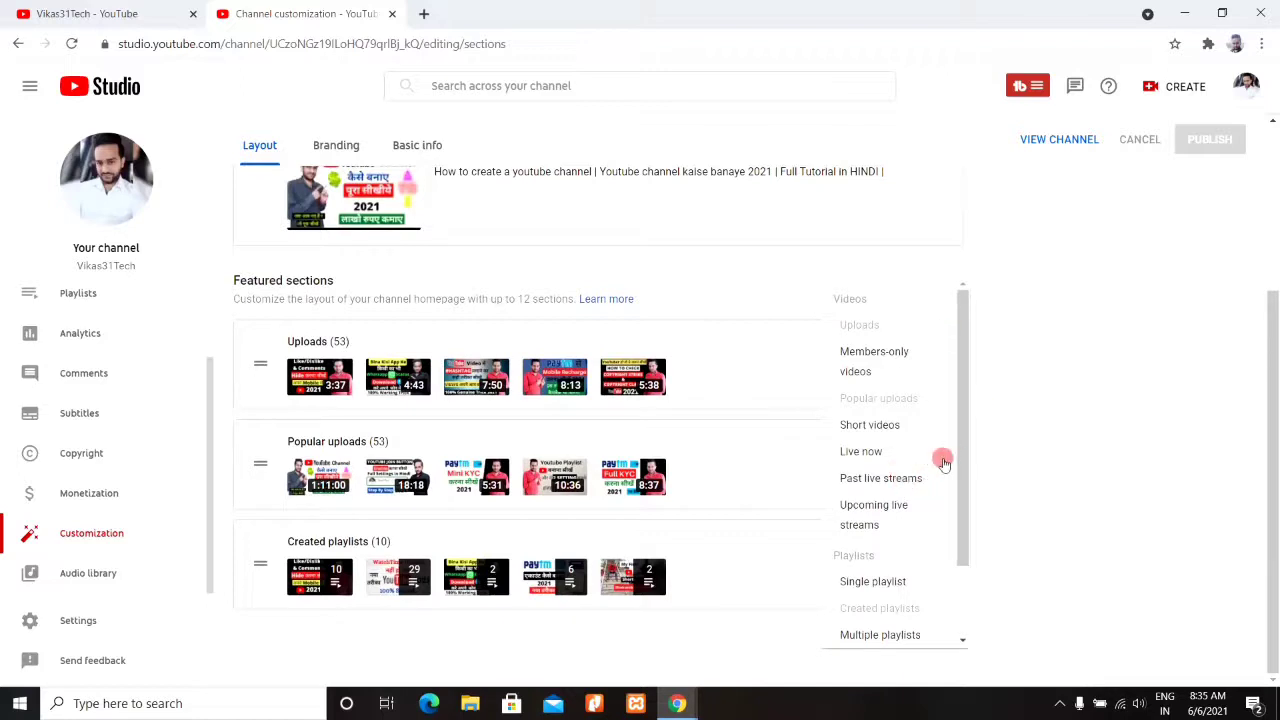
scroll(965, 495, down, 1)
drag(965, 495, 923, 549)
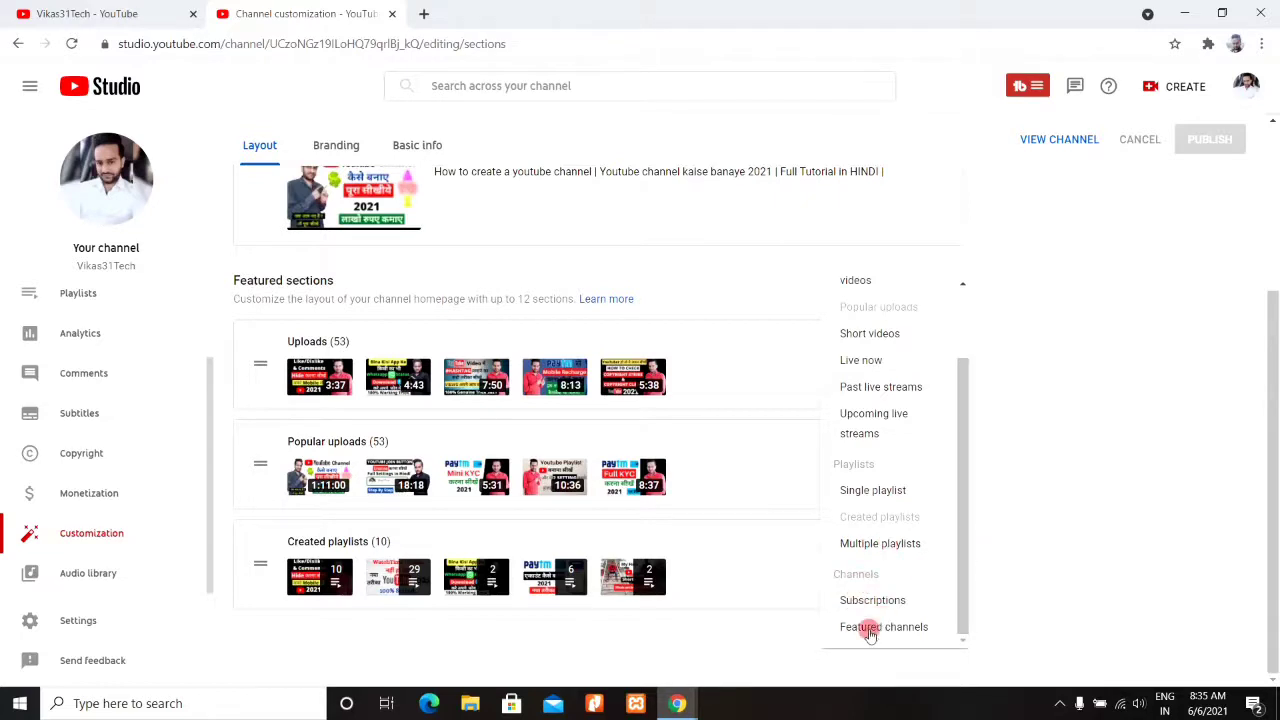
drag(966, 472, 991, 317)
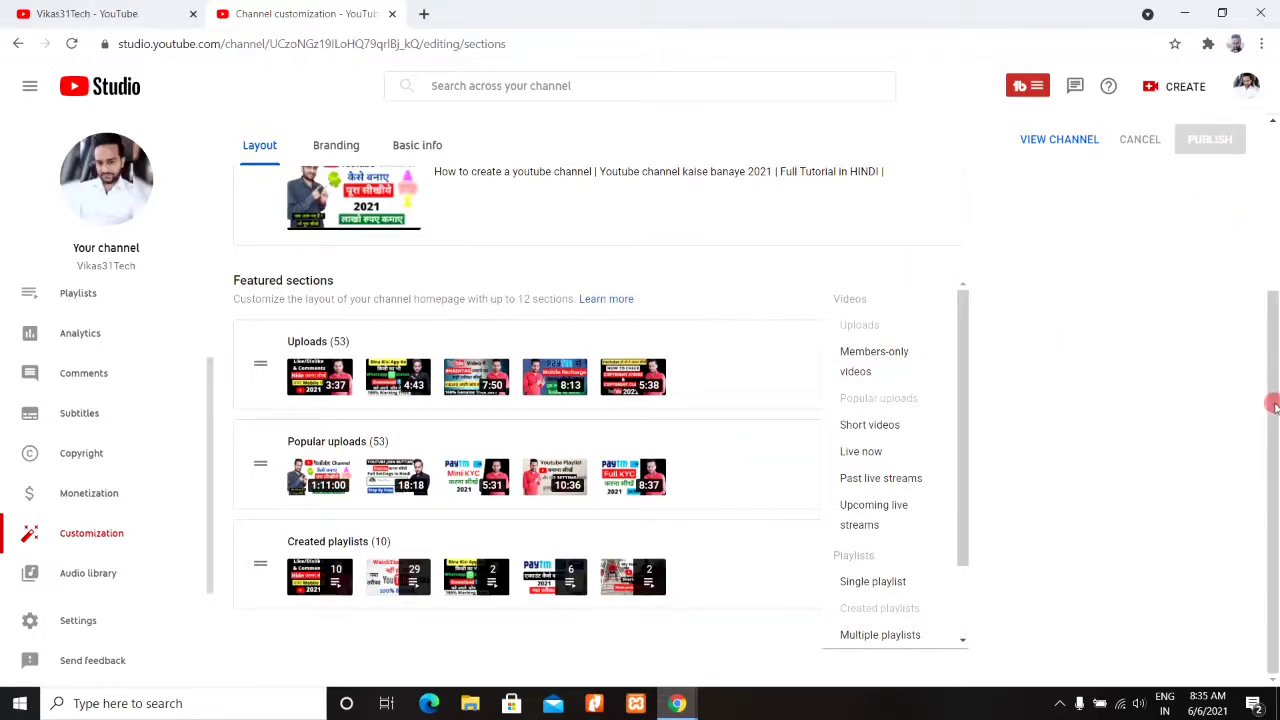
click(1105, 310)
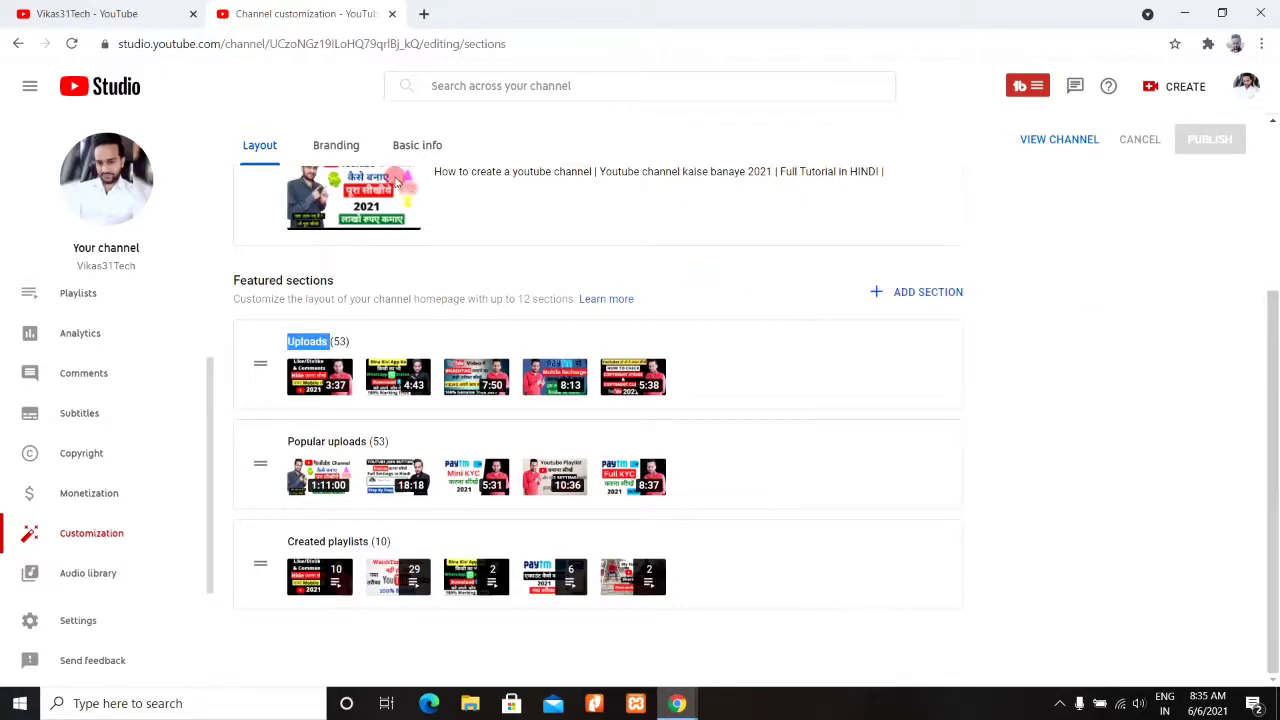
Open the channel's branding settings and review the picture, banner image and video watermark options.
click(333, 146)
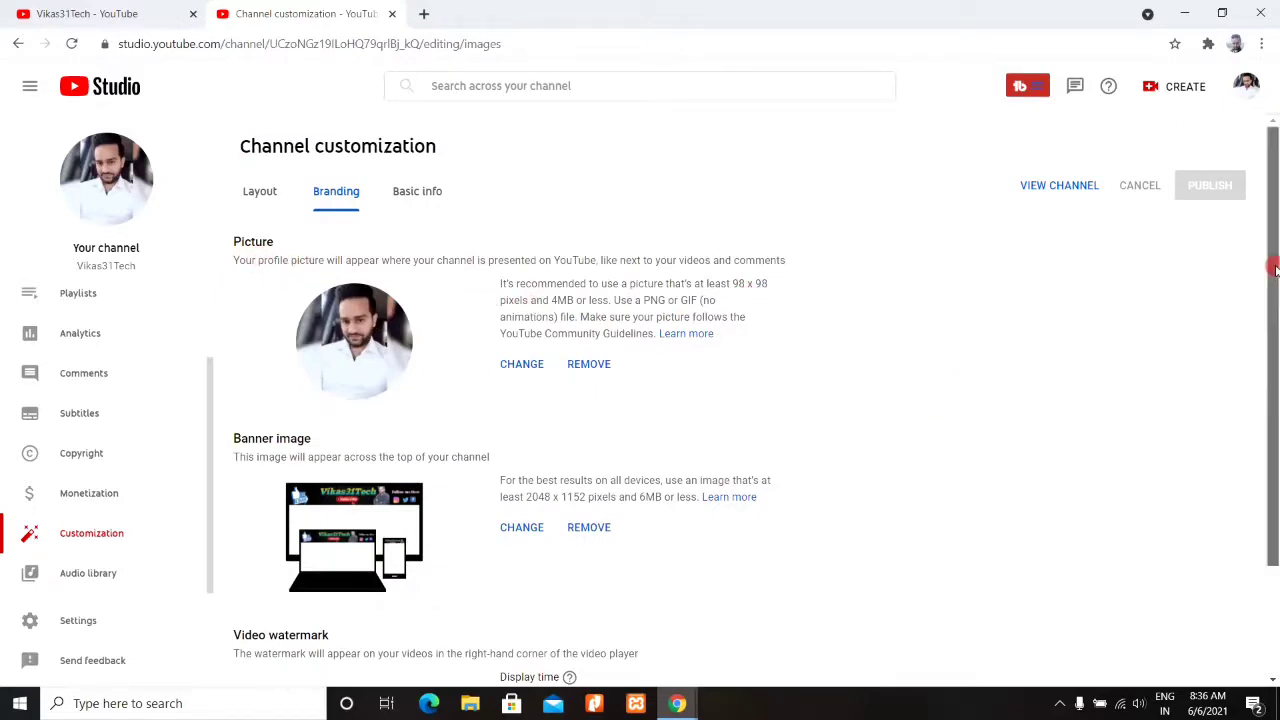
drag(1276, 268, 1276, 376)
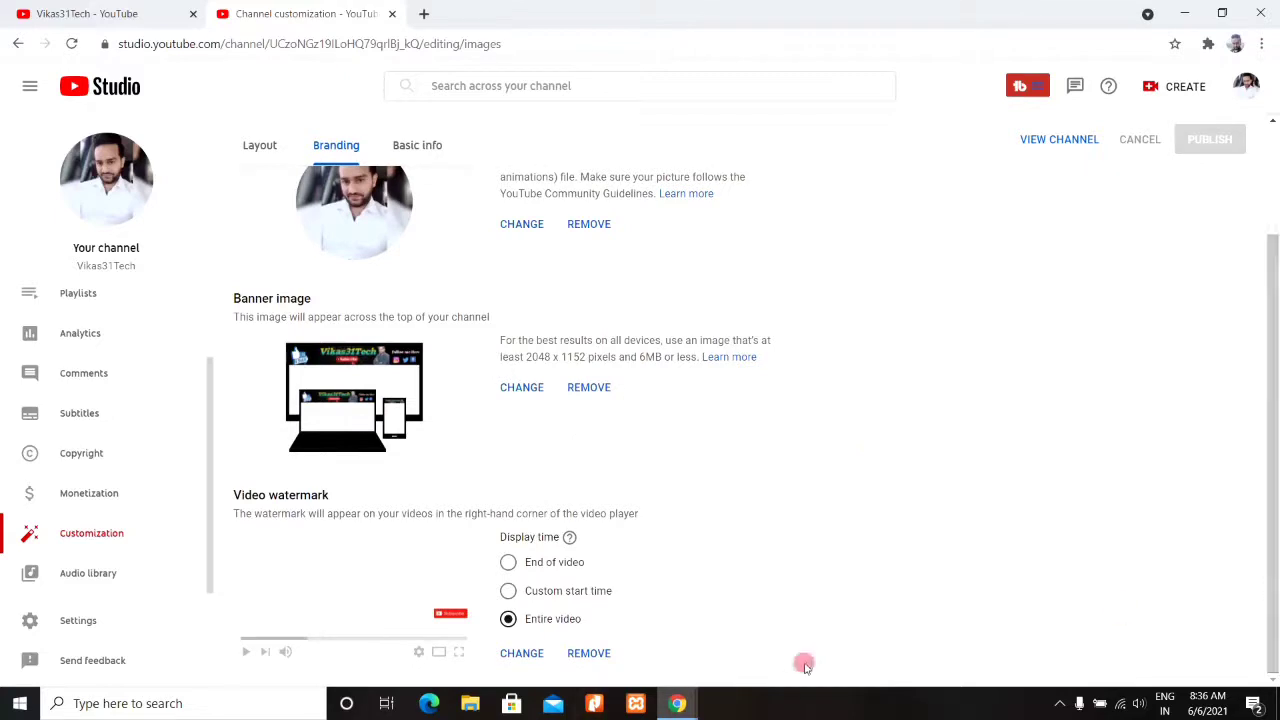
scroll(1266, 443, up, 2)
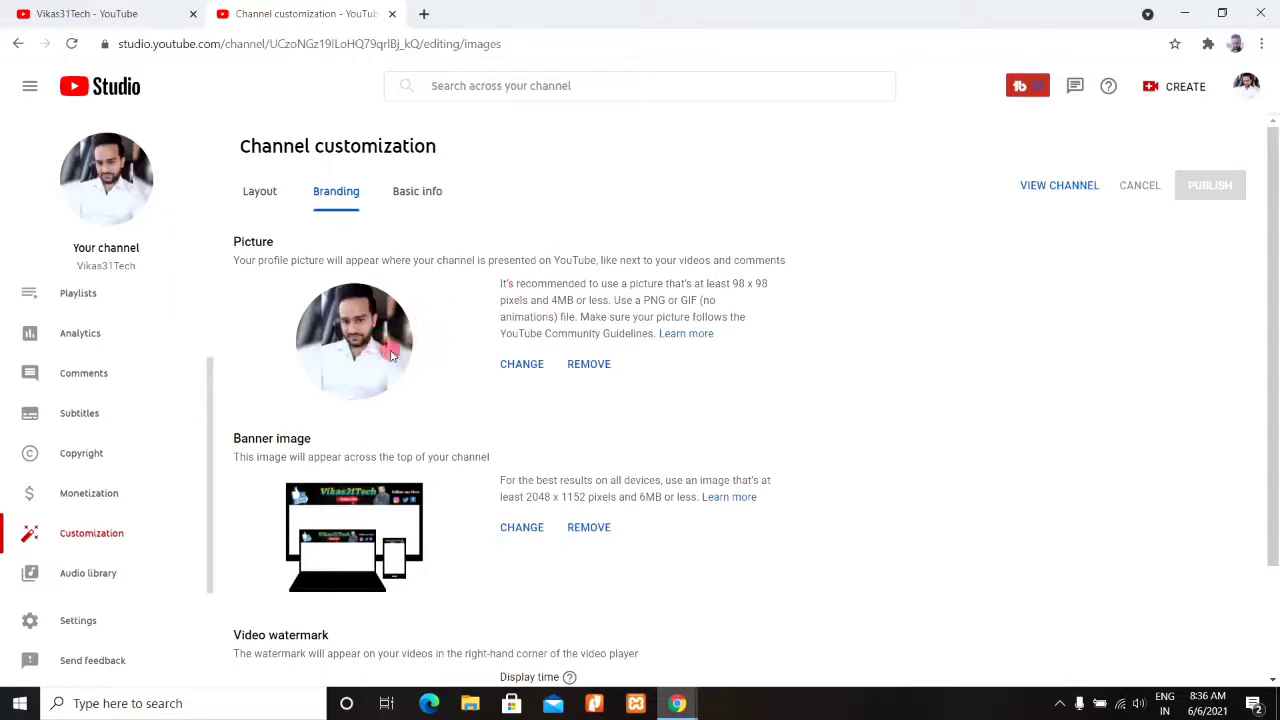
Check the profile picture's file chooser without picking an image, and highlight the recommended pixel dimensions for the banner image.
click(524, 365)
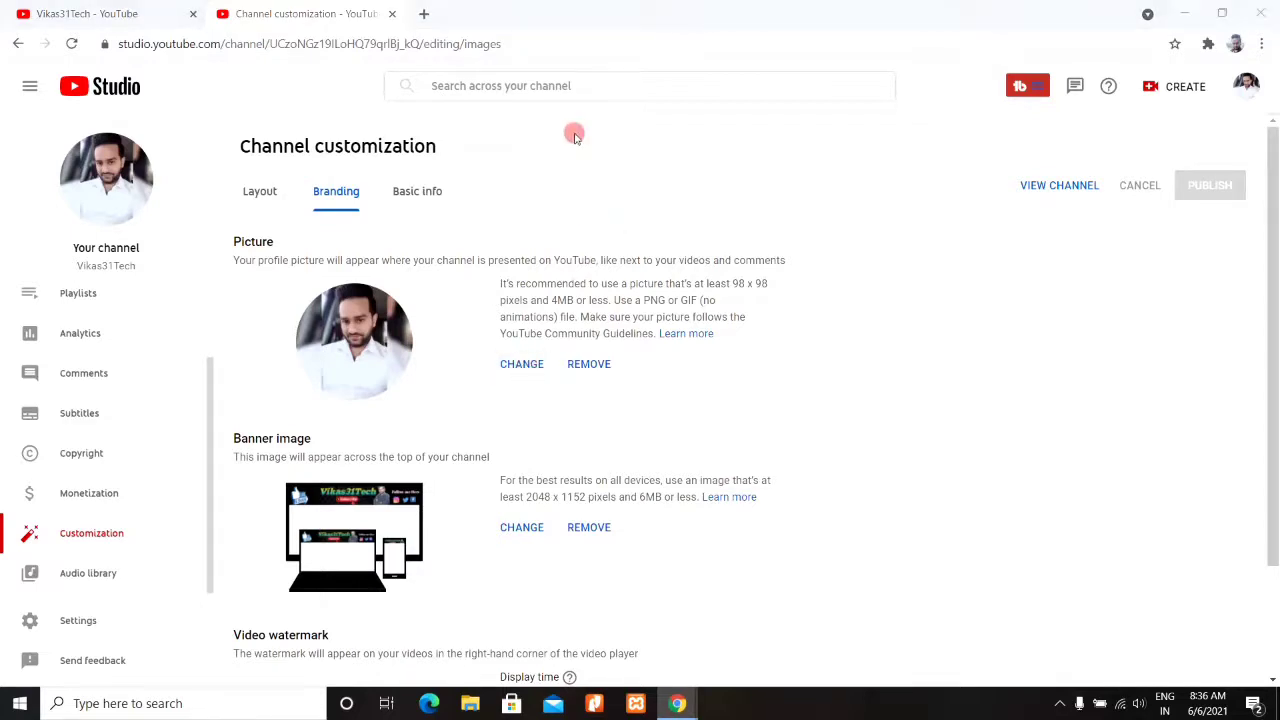
click(616, 13)
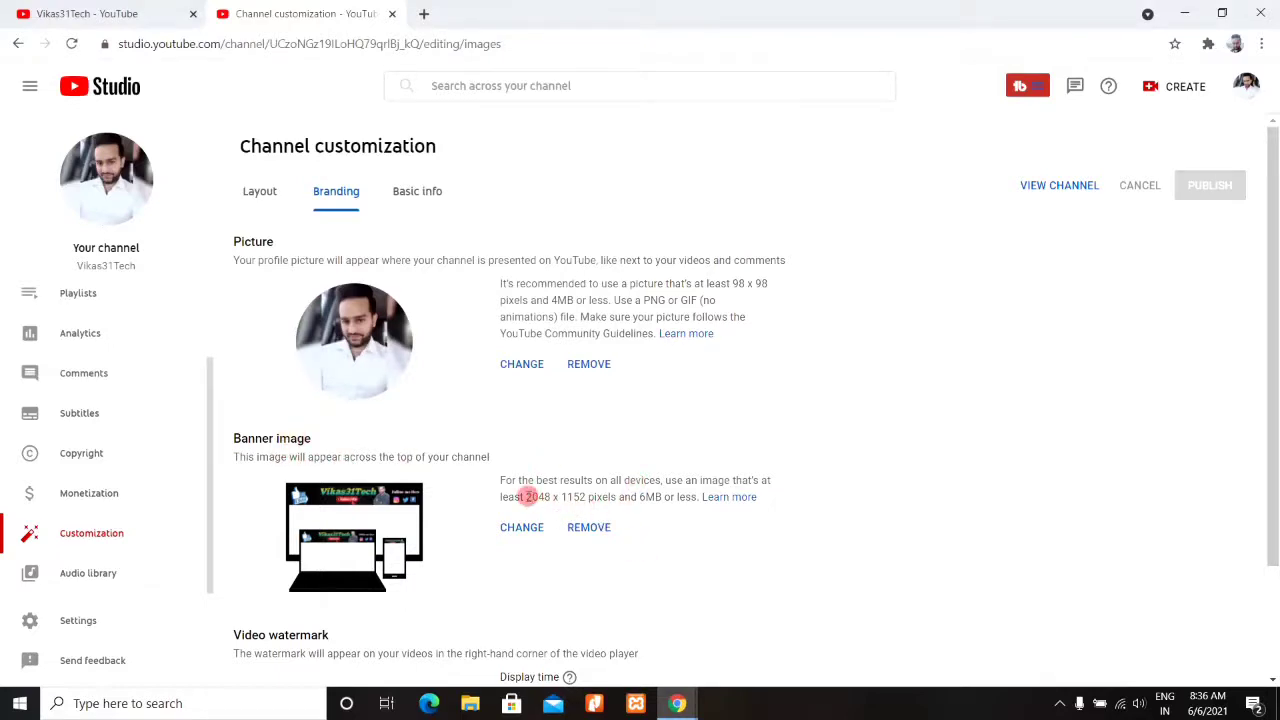
drag(527, 496, 590, 494)
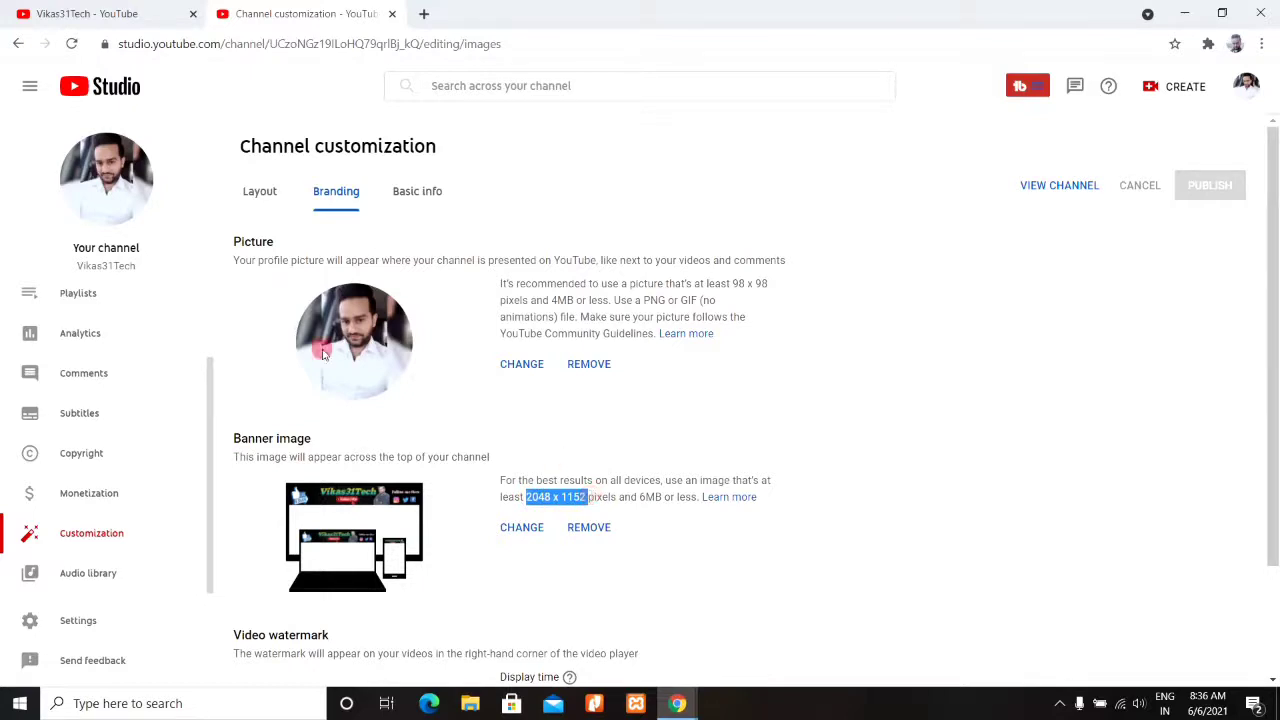
click(848, 303)
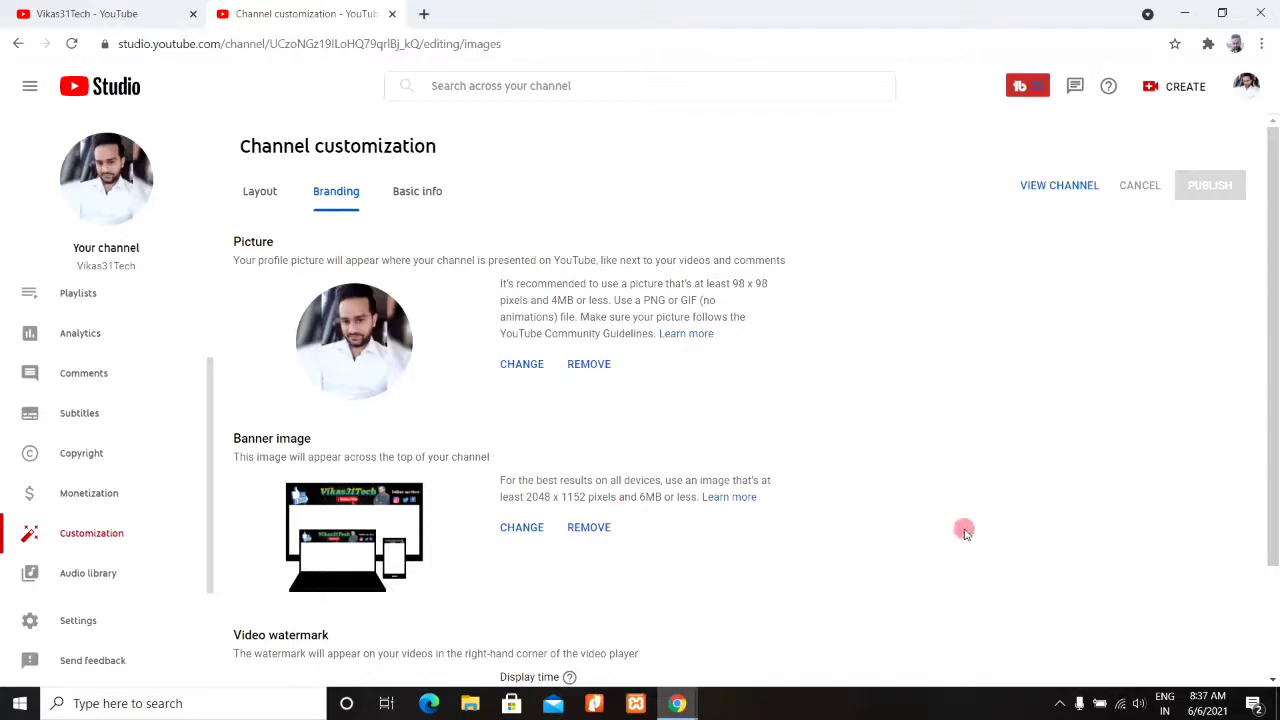
Review the video watermark's display time options and check its image chooser without picking a file.
drag(1274, 347, 1274, 484)
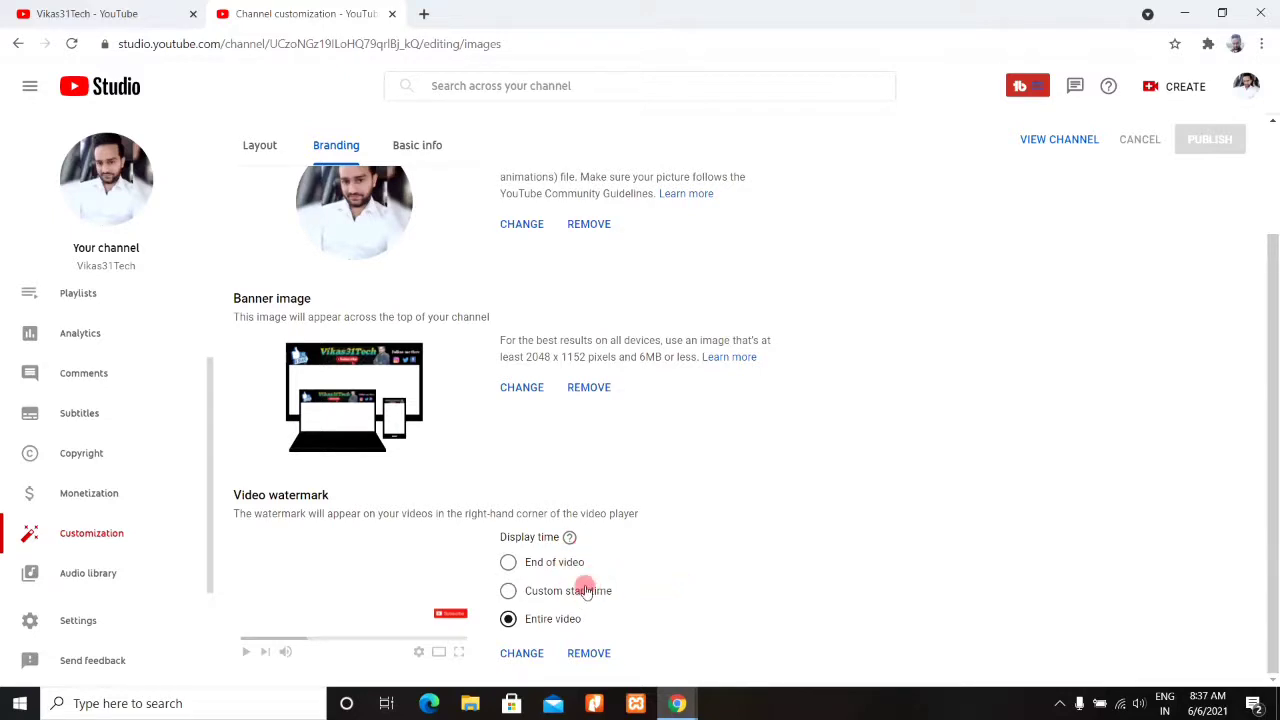
click(521, 653)
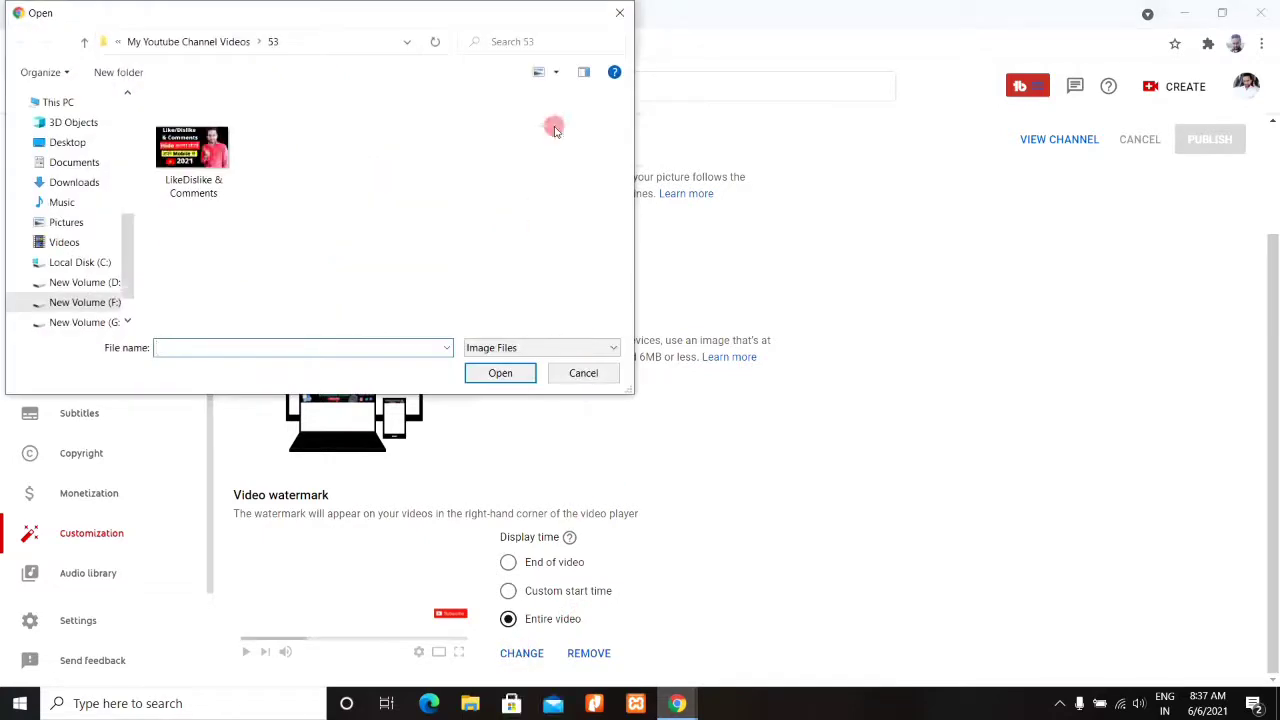
click(624, 12)
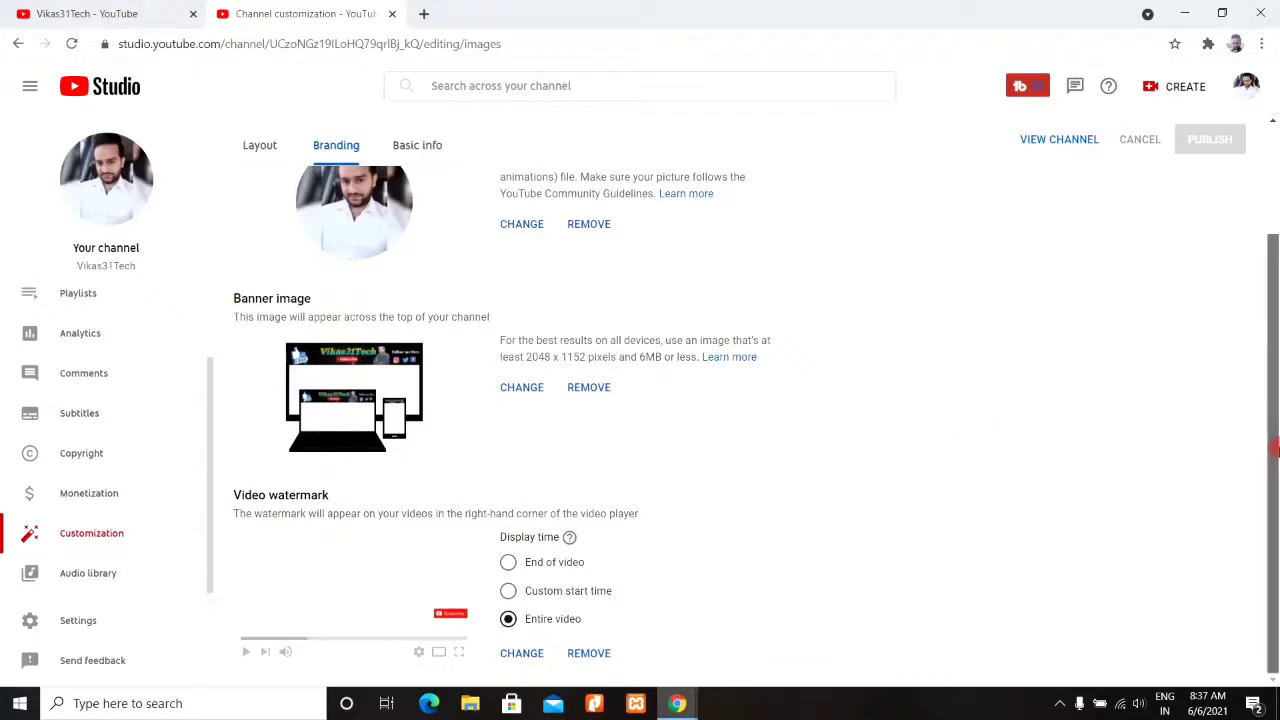
scroll(1251, 240, up, 2)
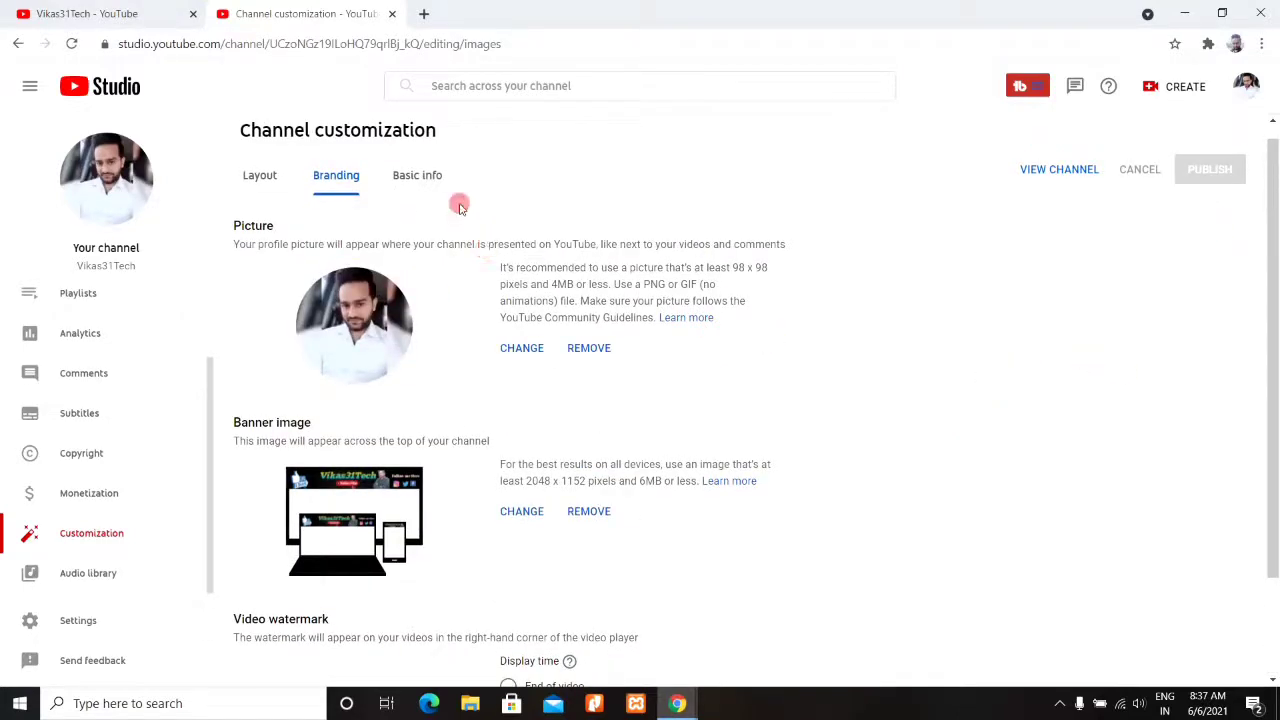
Open the channel's basic info and bring up the channel name and description for editing.
click(420, 178)
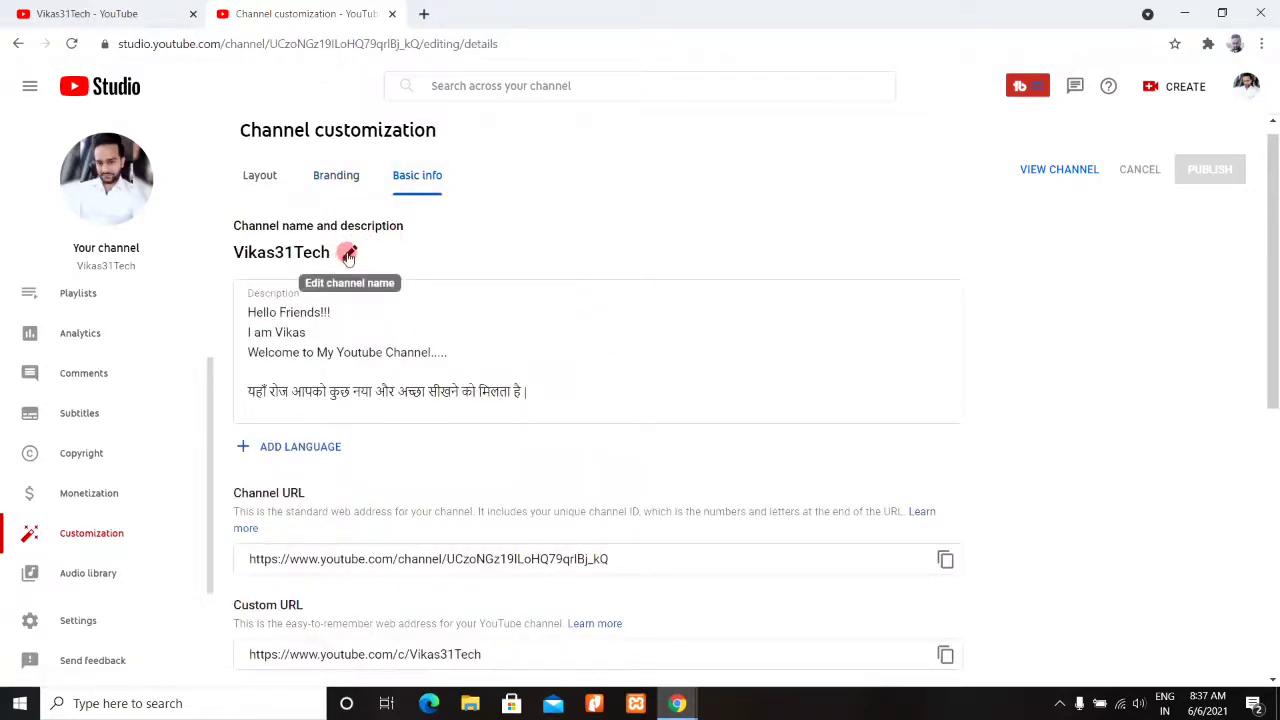
click(347, 254)
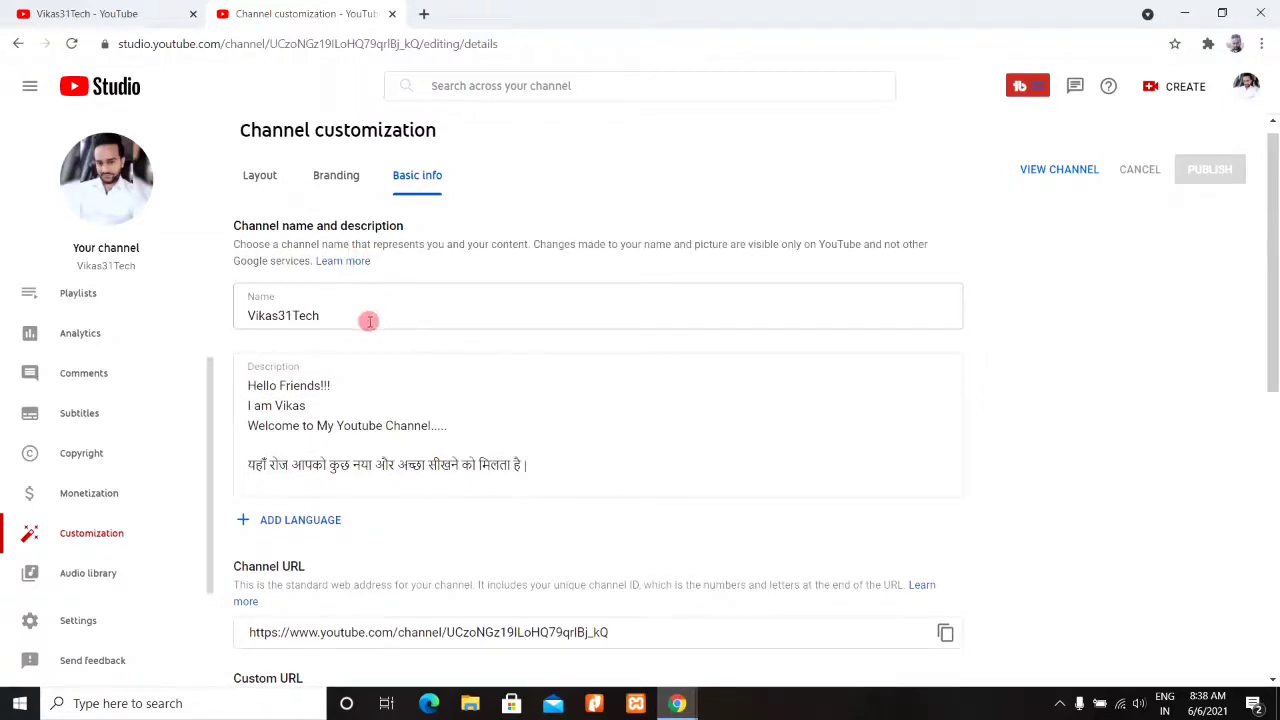
drag(1274, 254, 1272, 318)
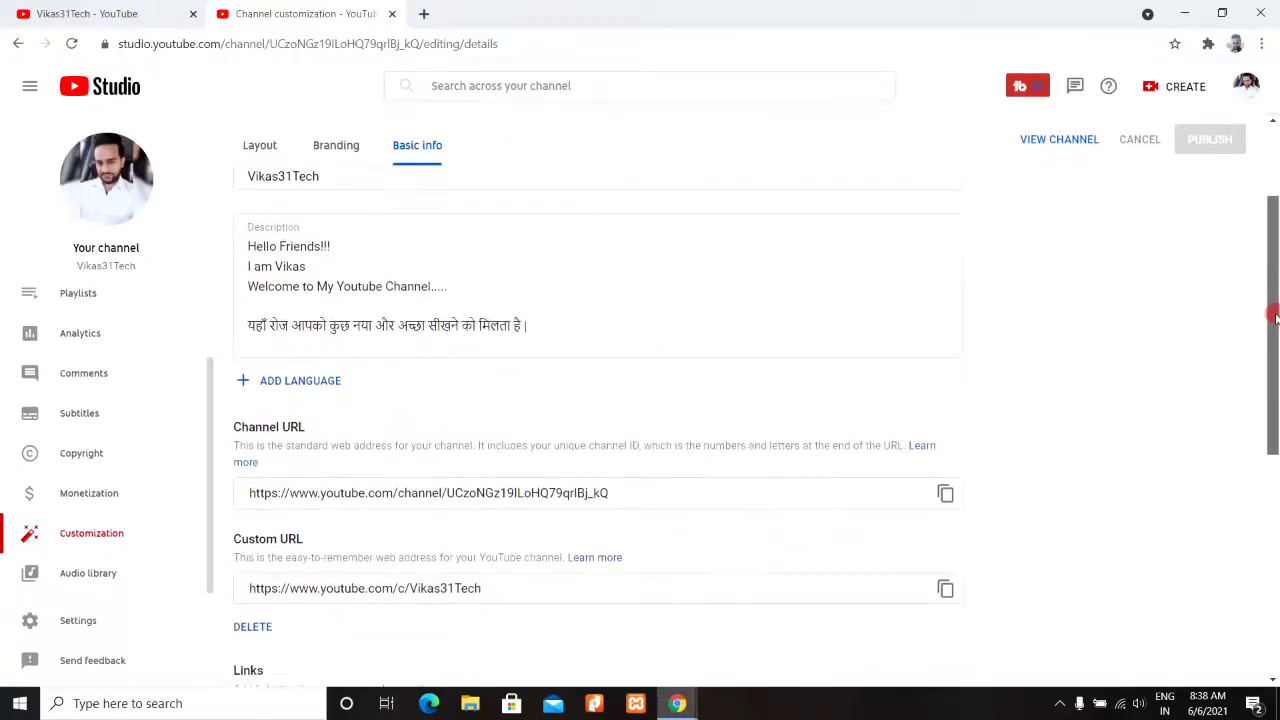
click(685, 316)
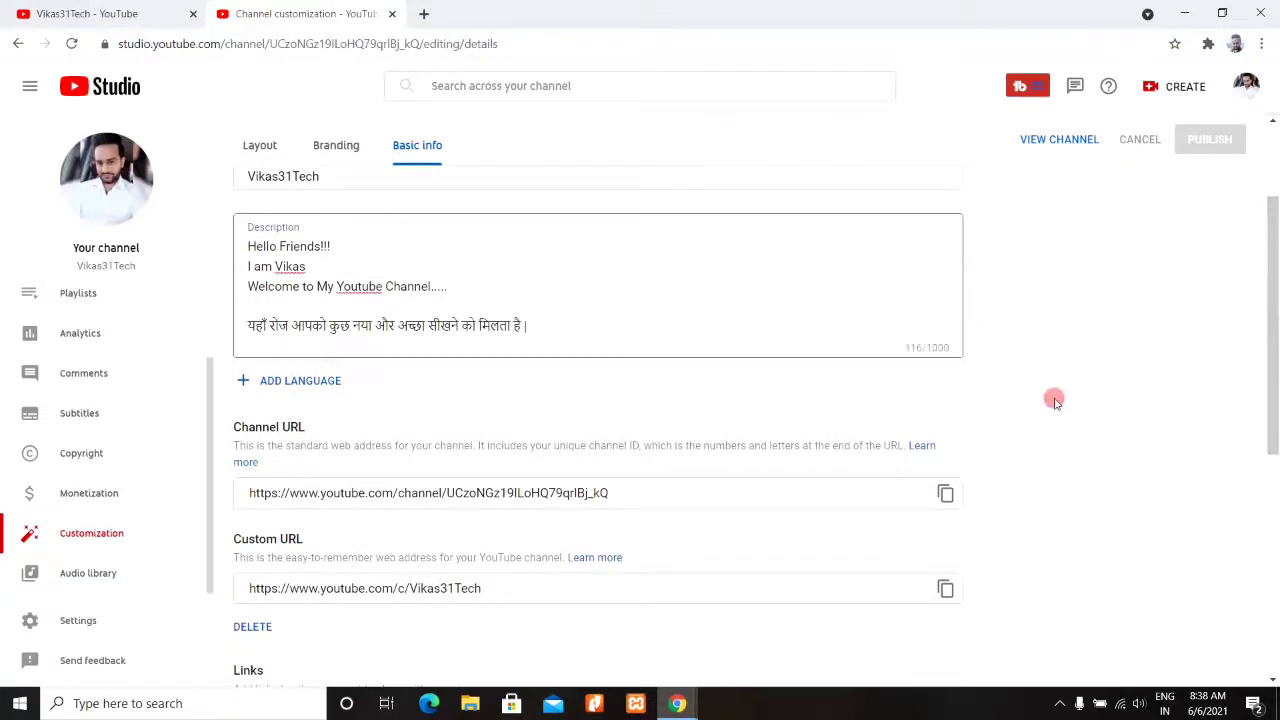
Check the channel translation options without choosing a language, and view the channel URL and custom URL.
click(301, 385)
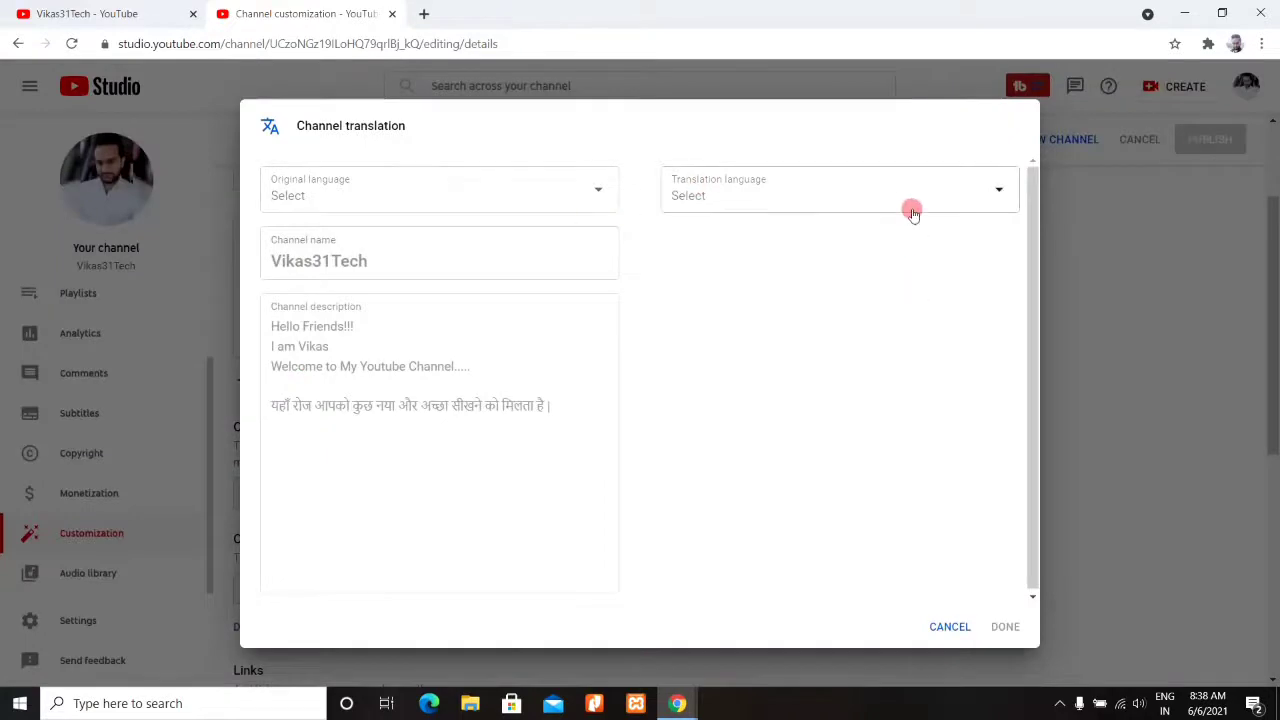
click(955, 640)
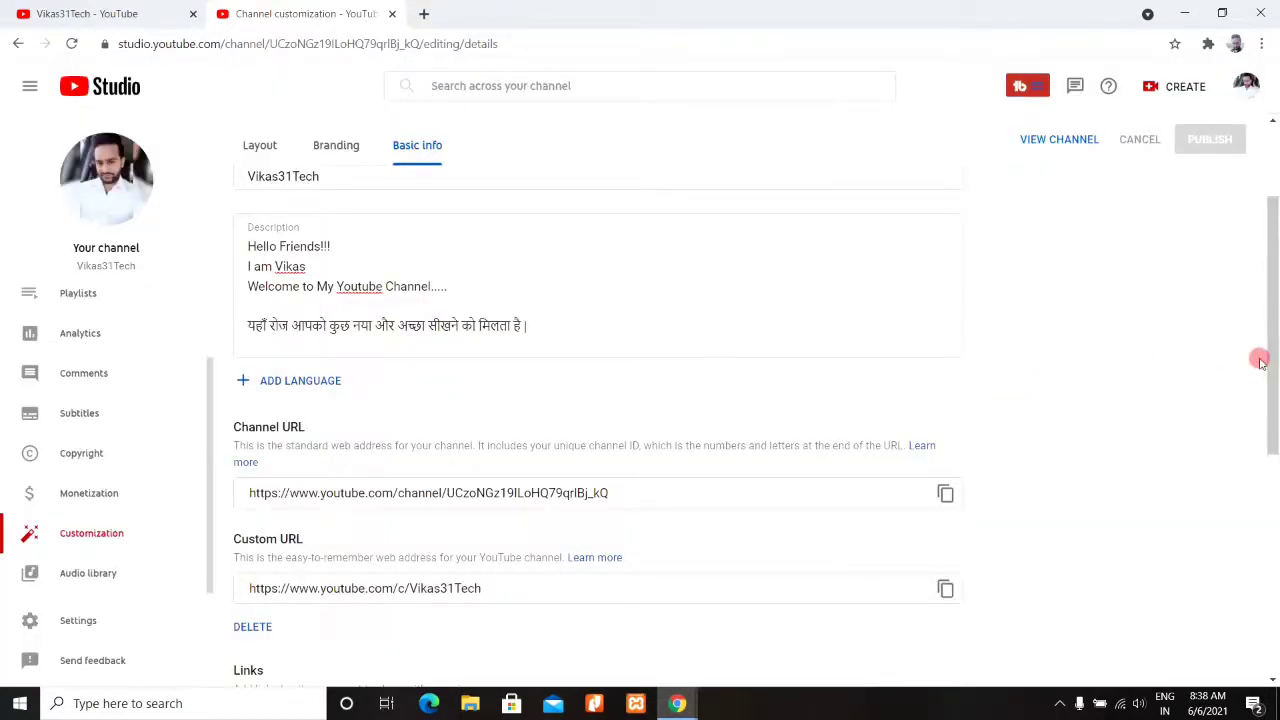
drag(1265, 357, 1266, 406)
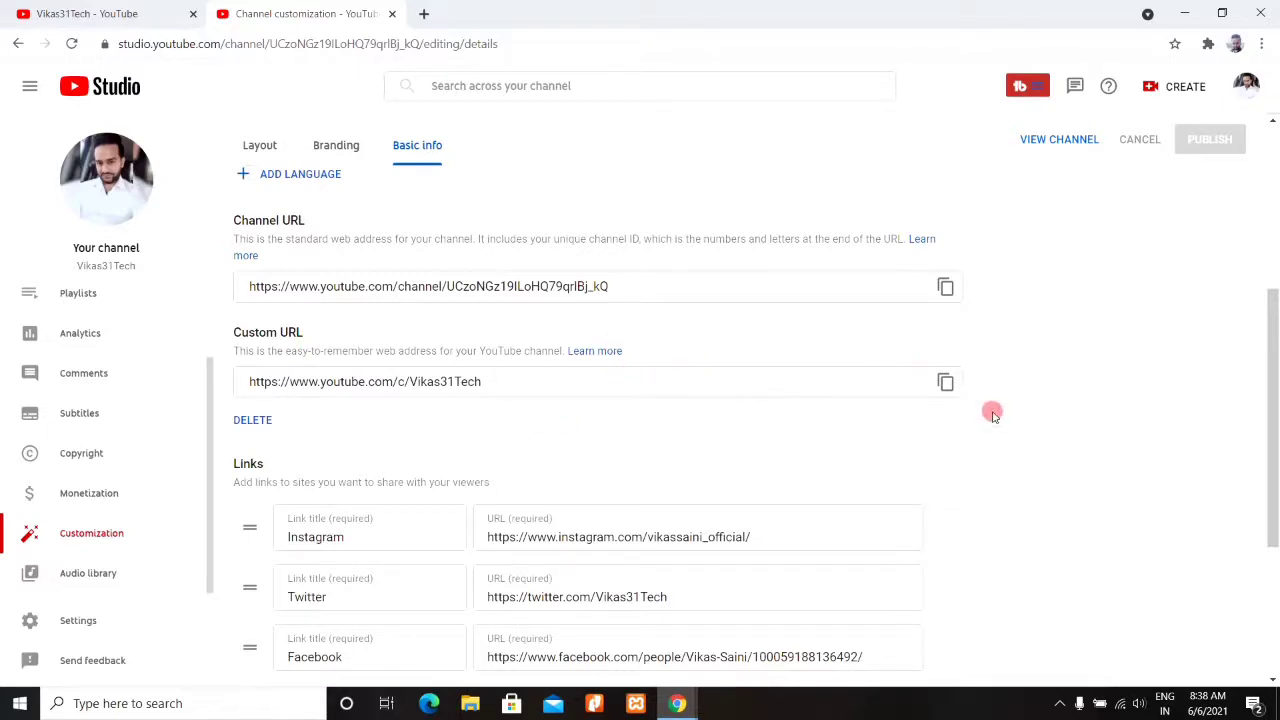
drag(1275, 367, 1275, 341)
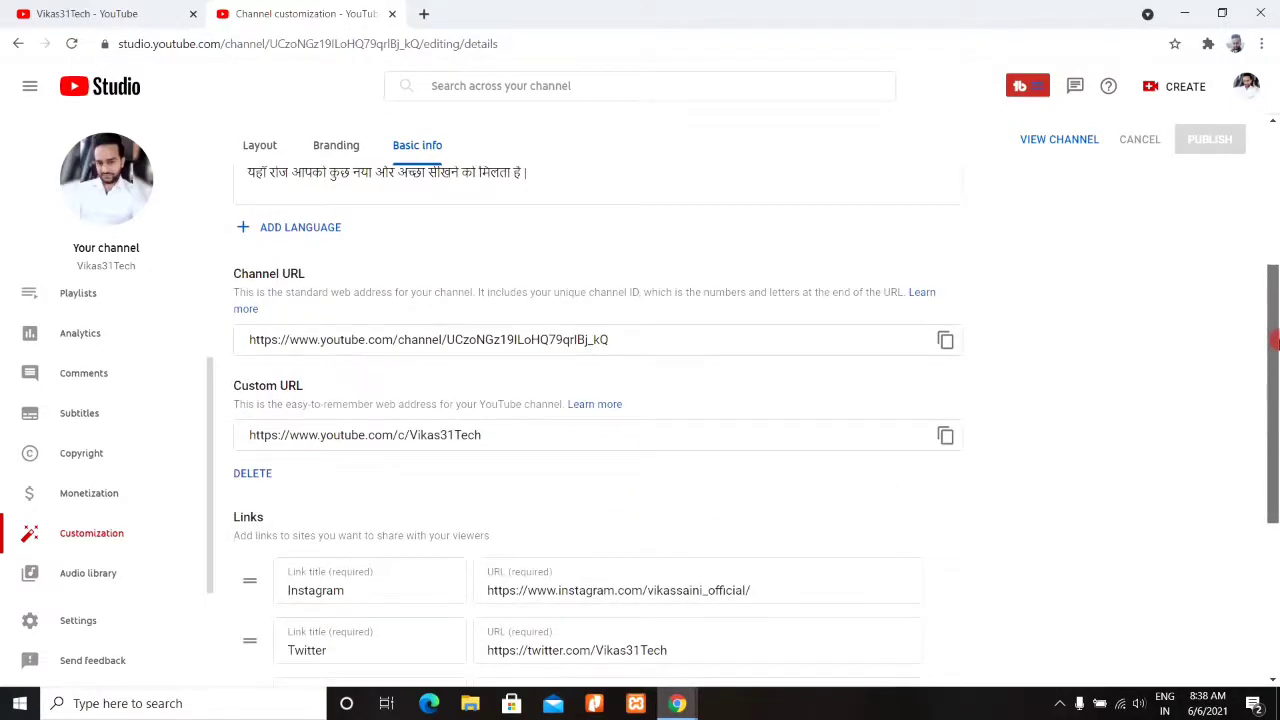
Add a blank link entry below the Facebook link and remove it again.
drag(1275, 341, 1274, 455)
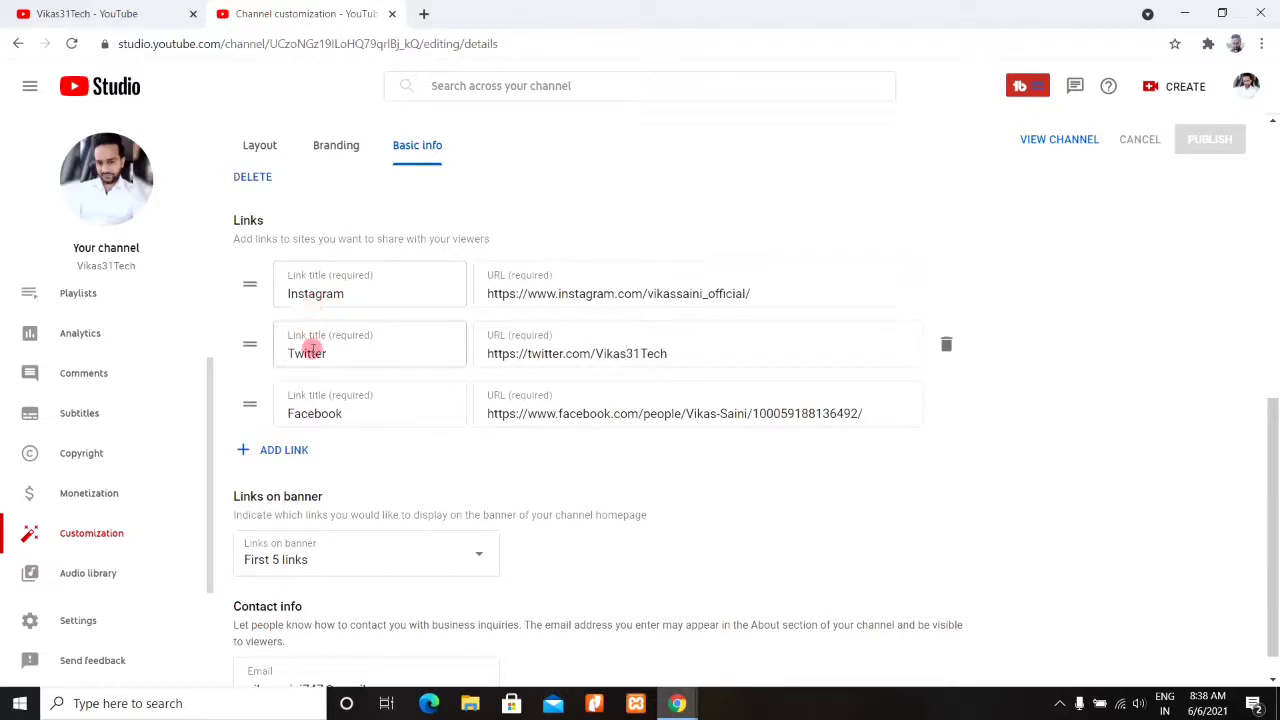
click(276, 453)
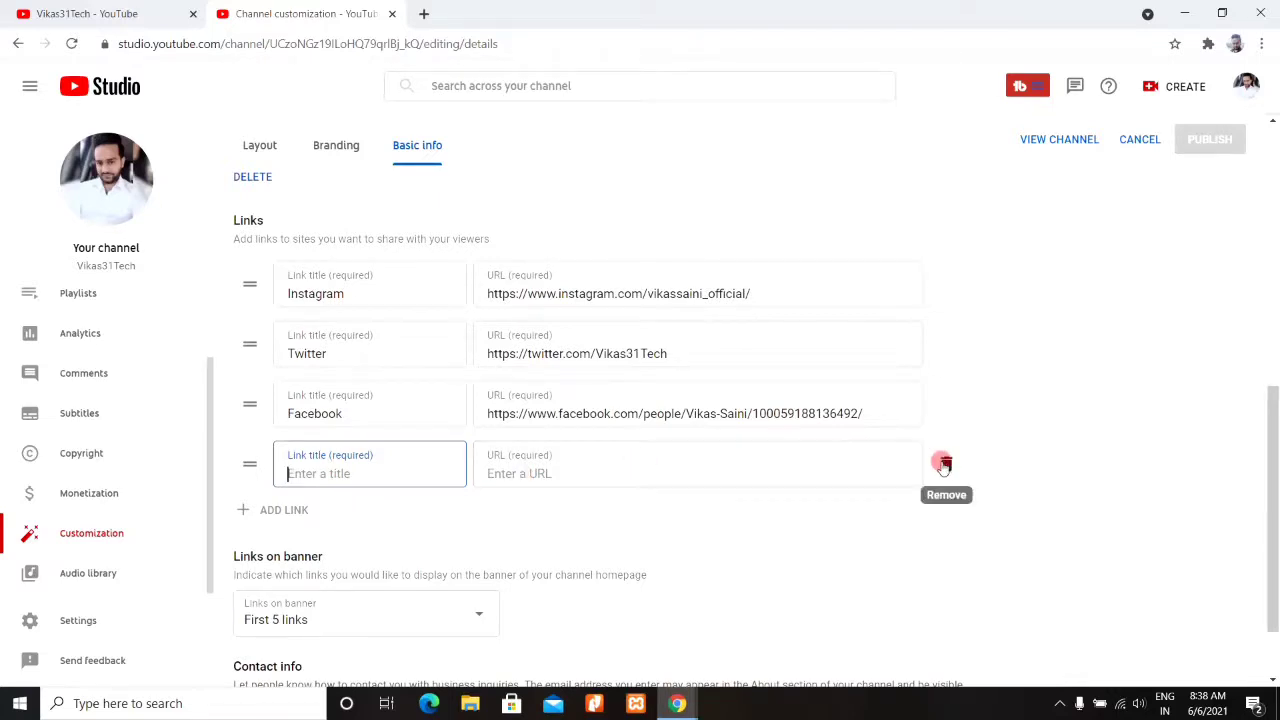
click(944, 464)
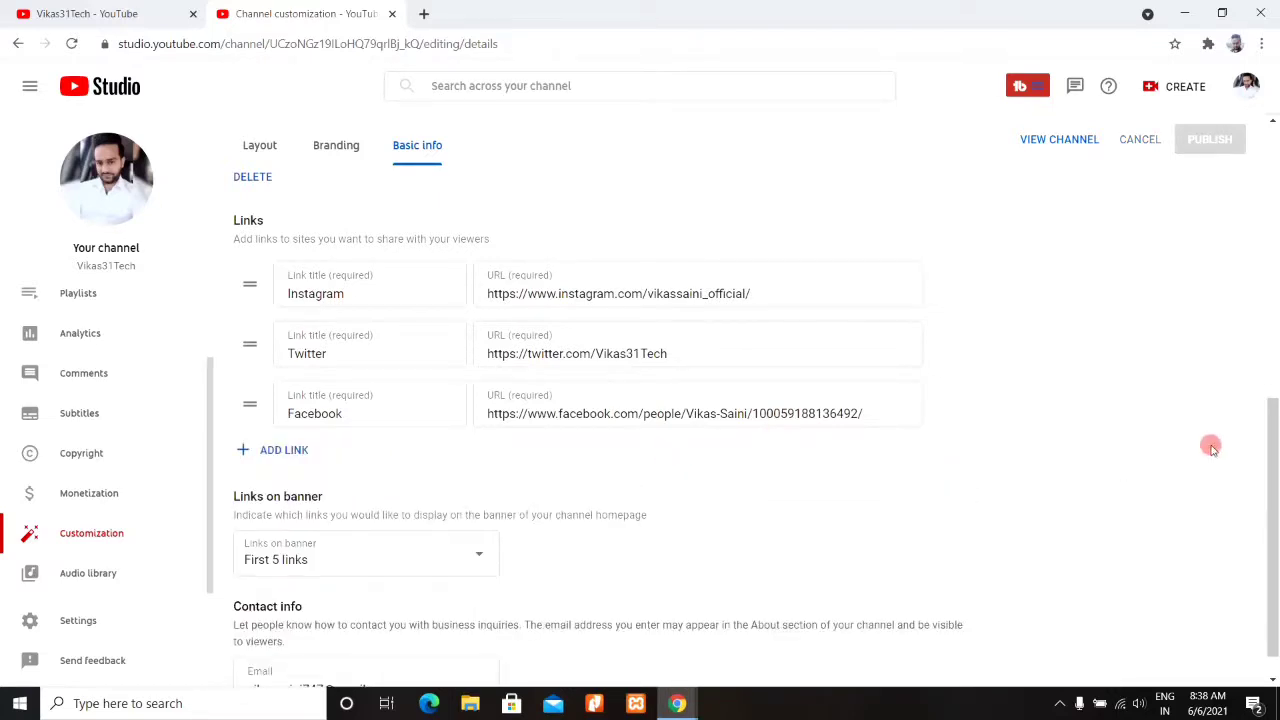
Set the links displayed on the channel's banner to First 5 links.
scroll(1274, 443, down, 1)
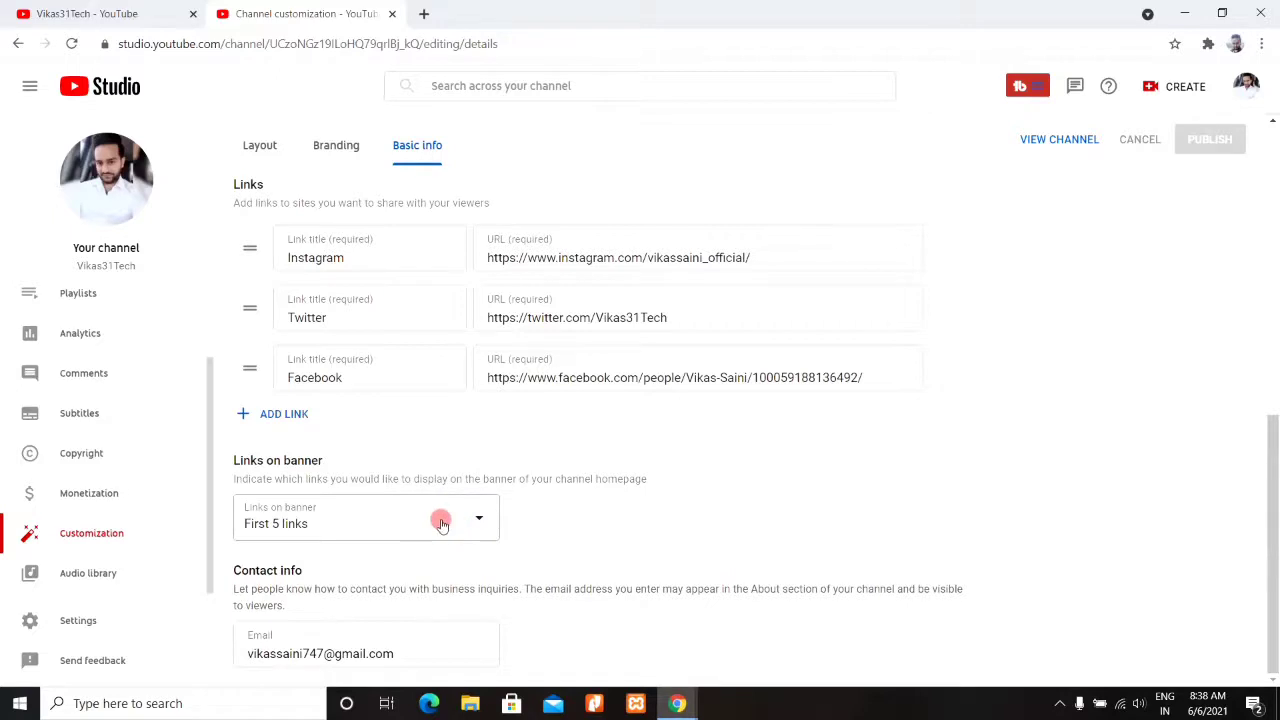
click(474, 525)
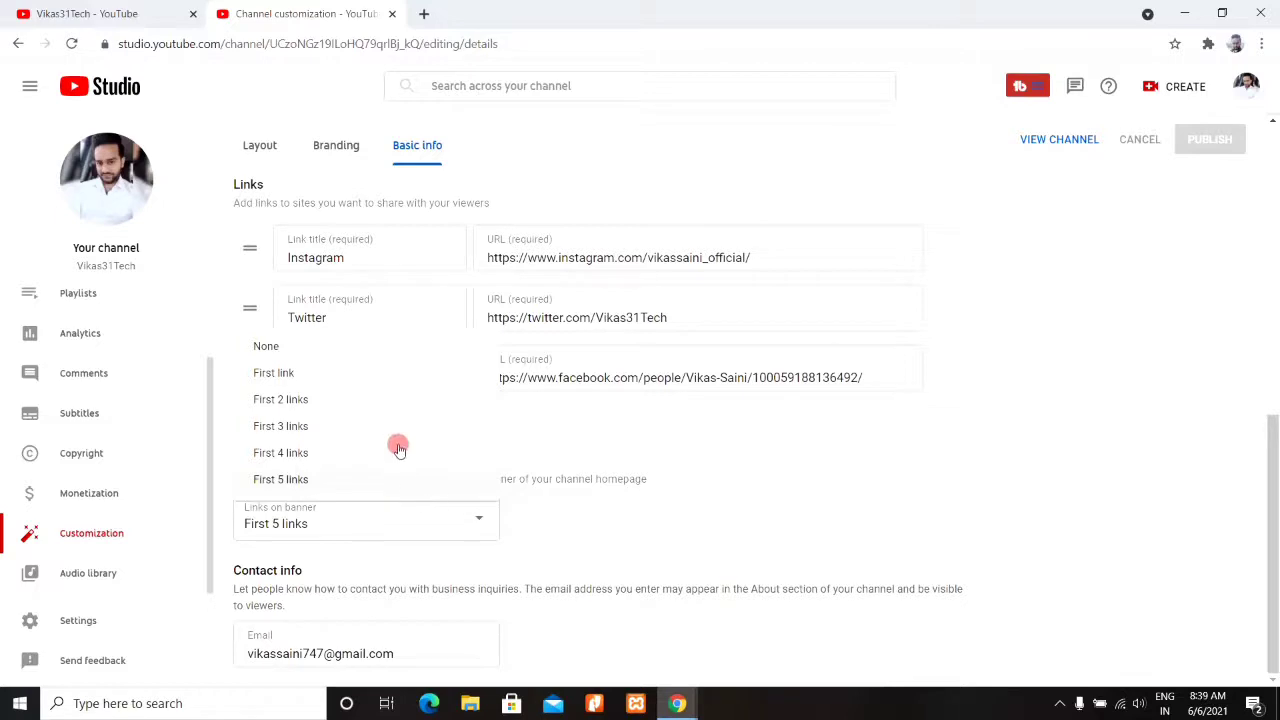
click(408, 480)
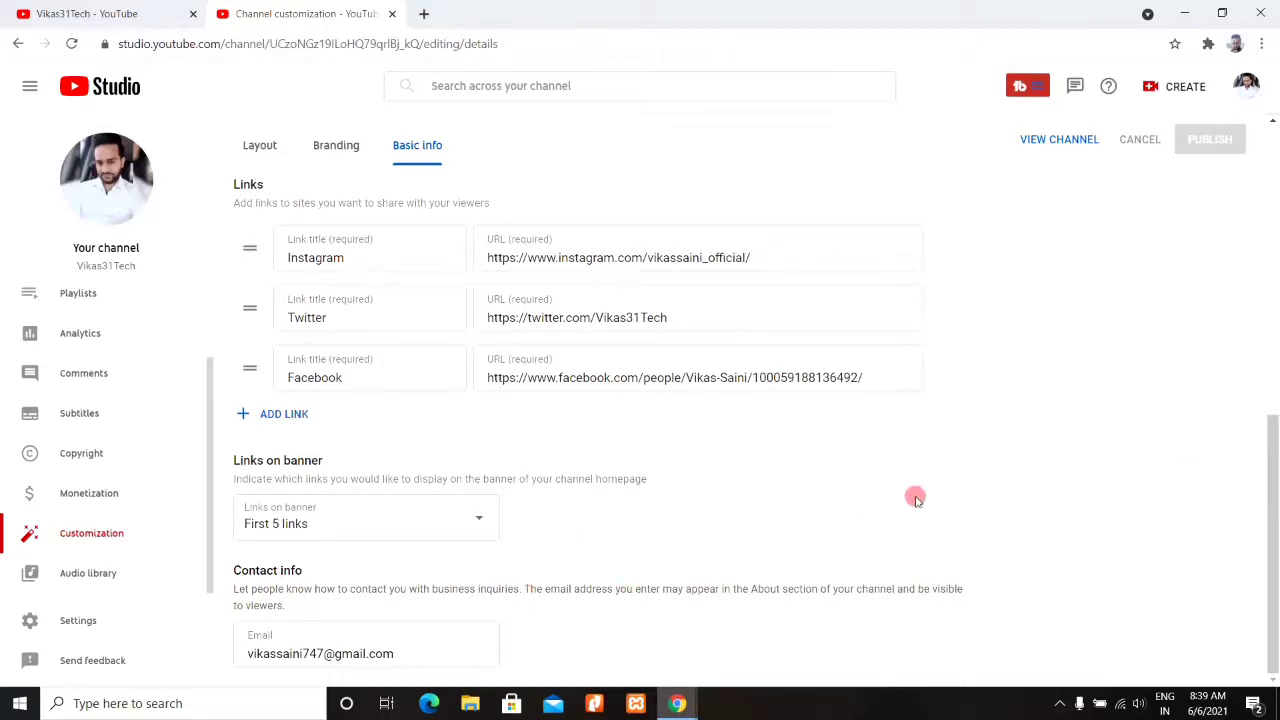
drag(1274, 462, 1274, 392)
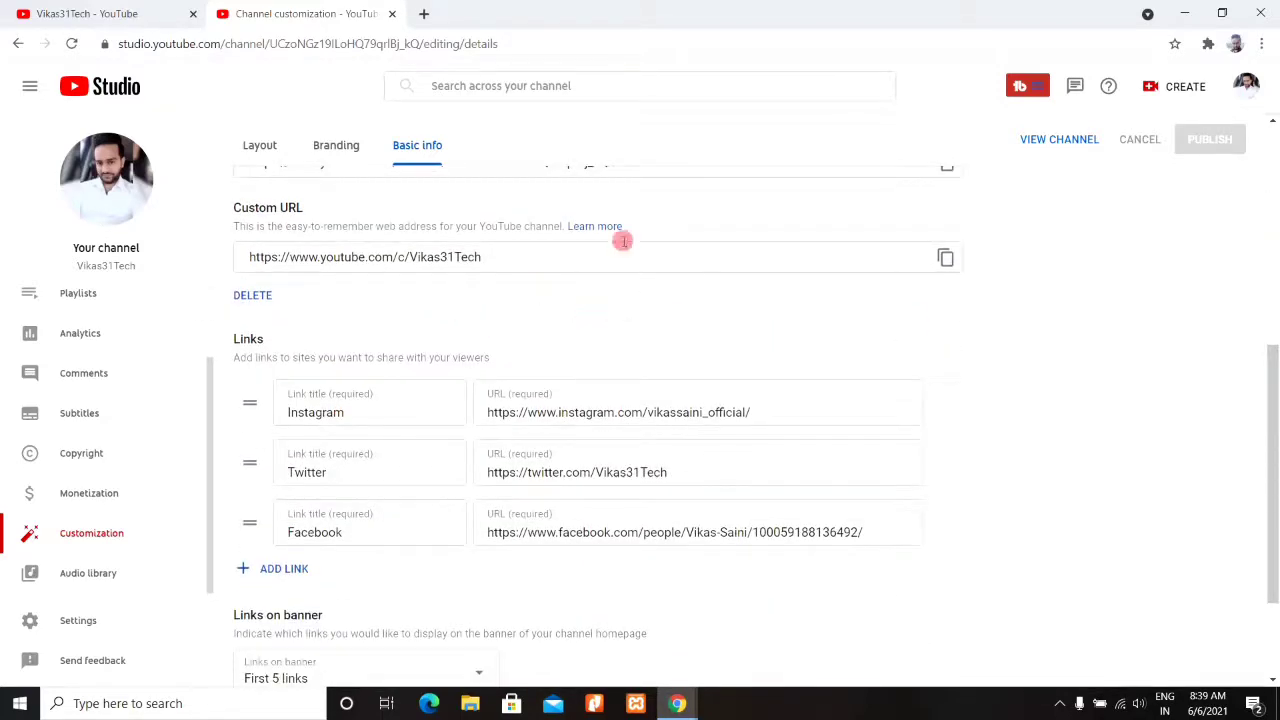